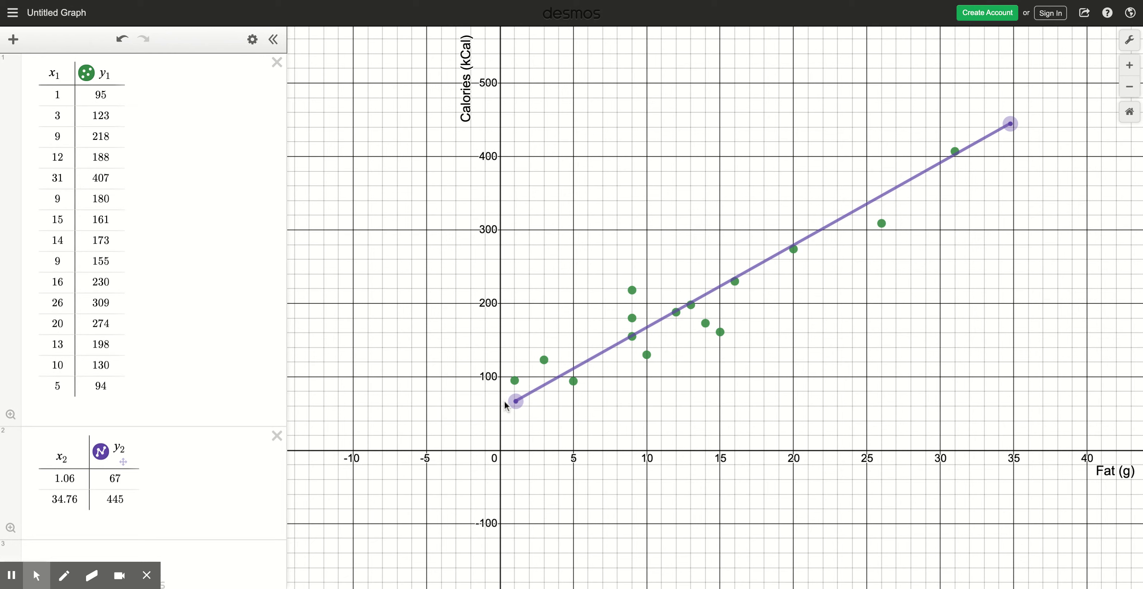
Step: Move the purple segment's lower endpoint to about (1.14, 57), and delete the table that defines the segment
mouse_move(516, 401)
mouse_down()
mouse_move(504, 378)
mouse_move(525, 339)
mouse_move(517, 319)
mouse_move(505, 380)
mouse_move(518, 408)
mouse_up()
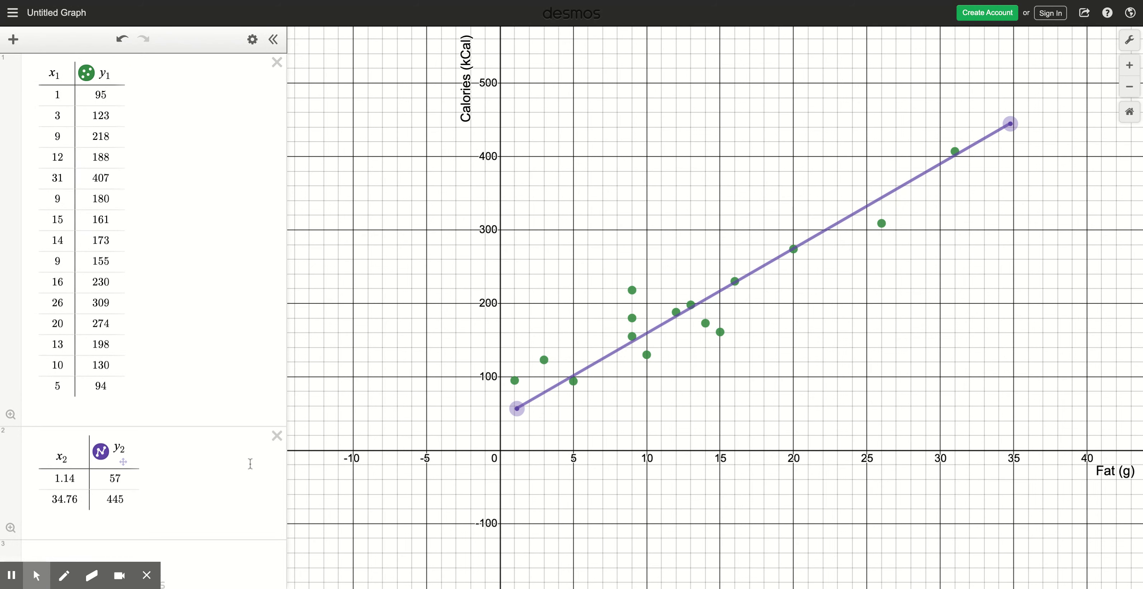
click(276, 436)
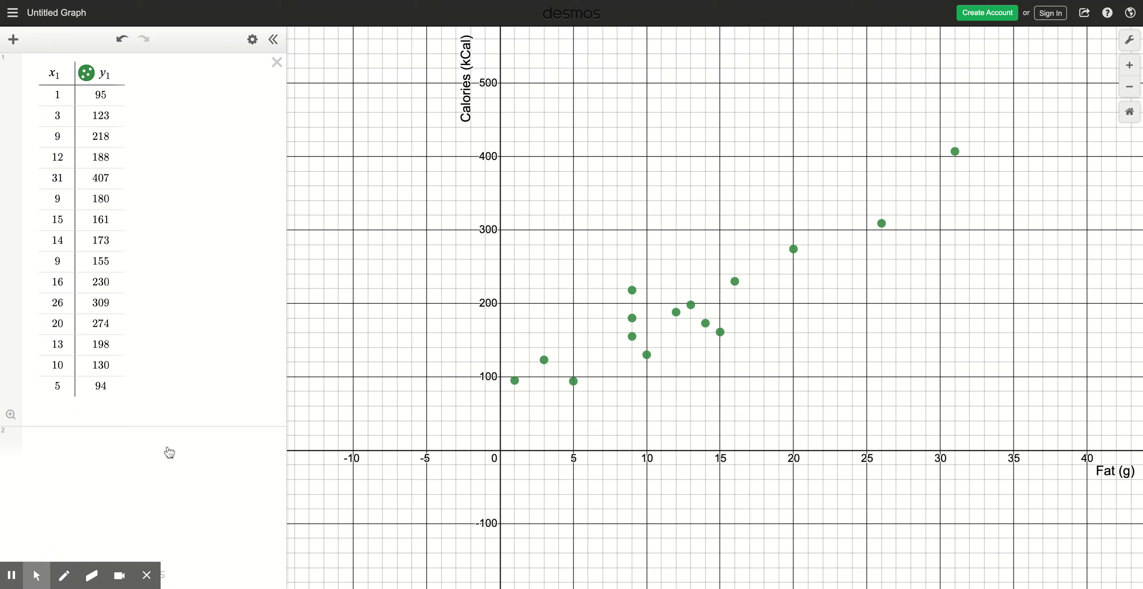
Step: Enter the equation y = mx + b as a new expression and add sliders for both m and b
click(84, 448)
text(y=)
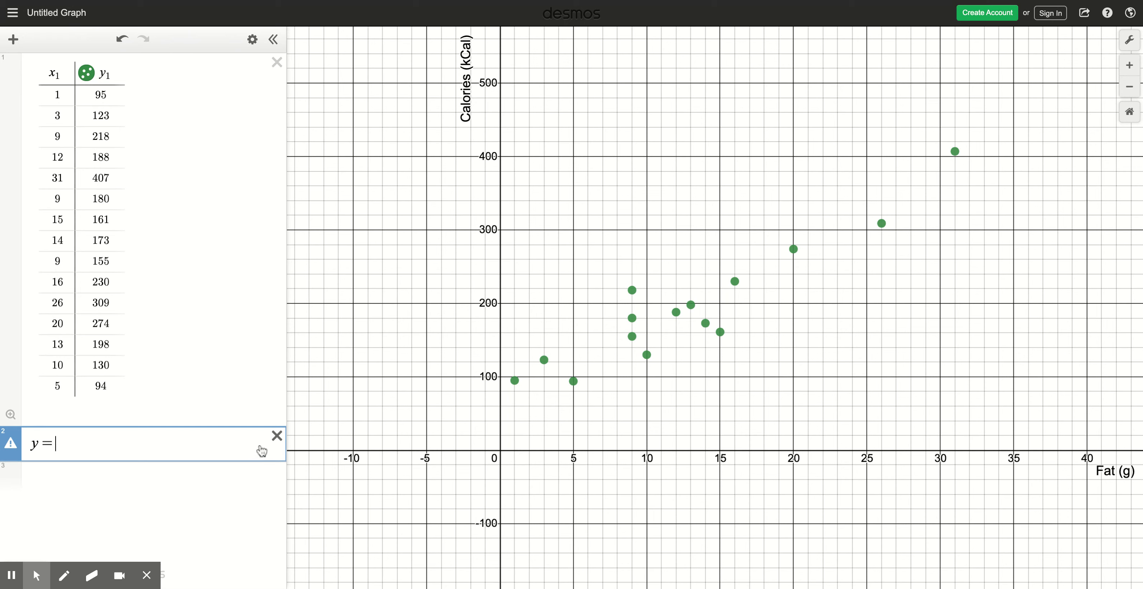
text(m)
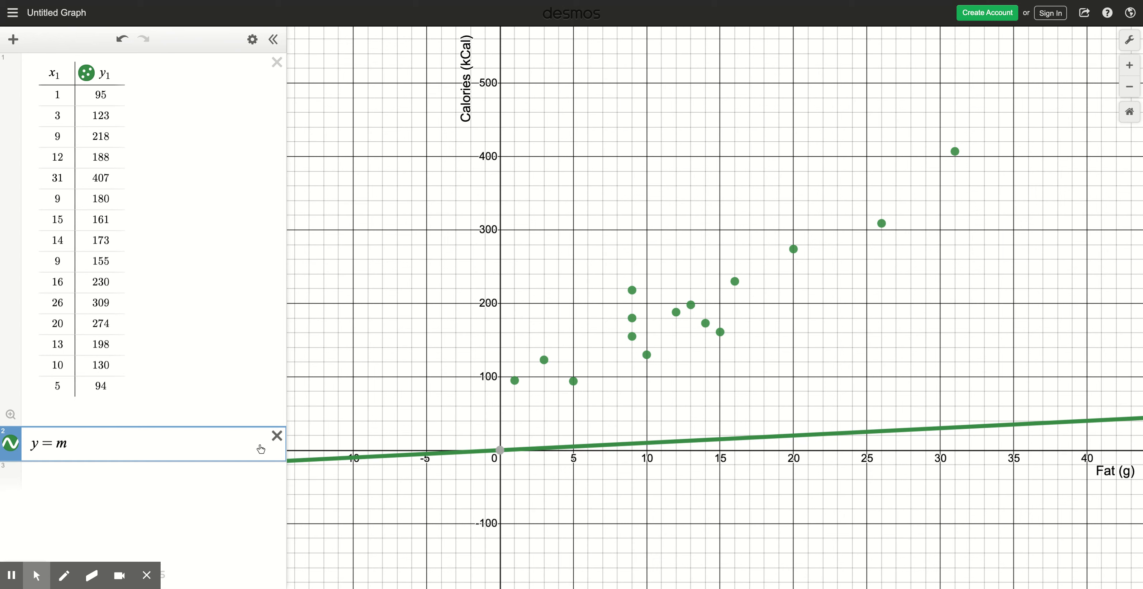
text(x+)
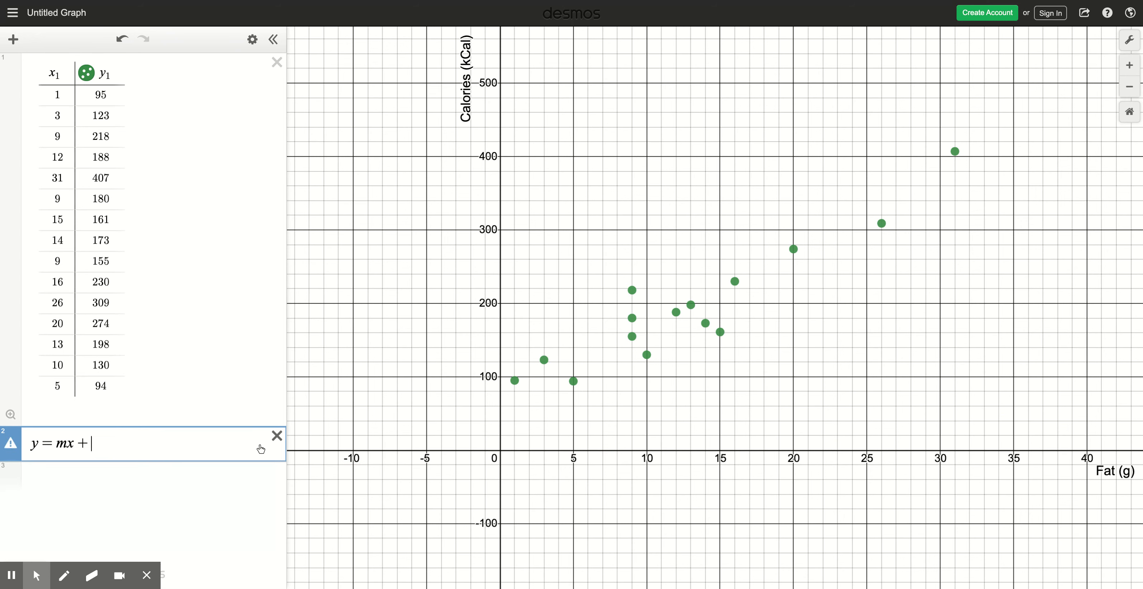
text(b)
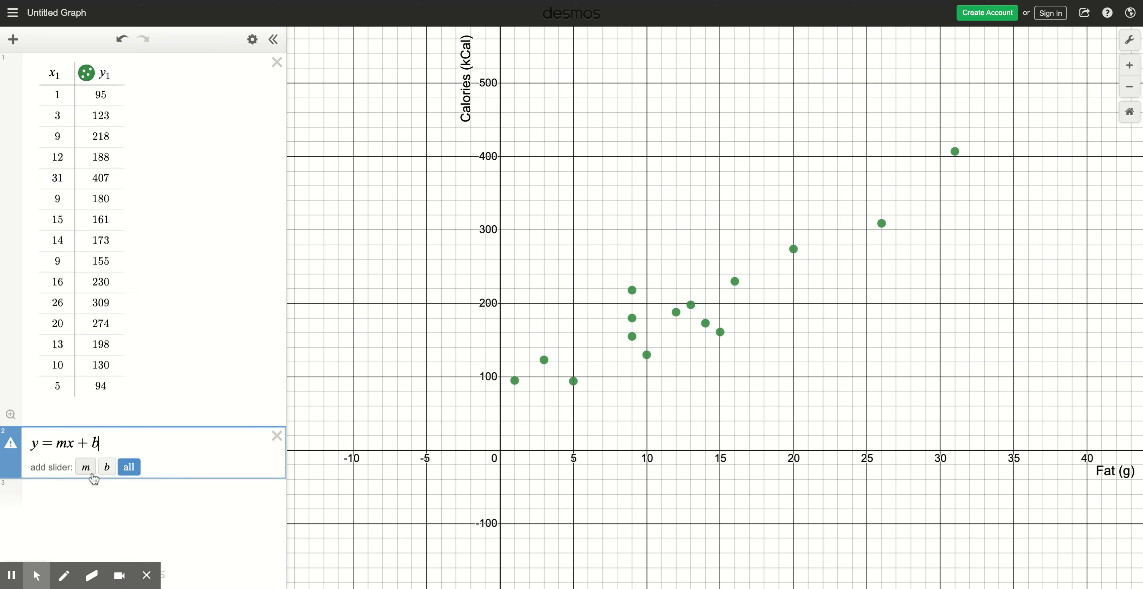
click(129, 466)
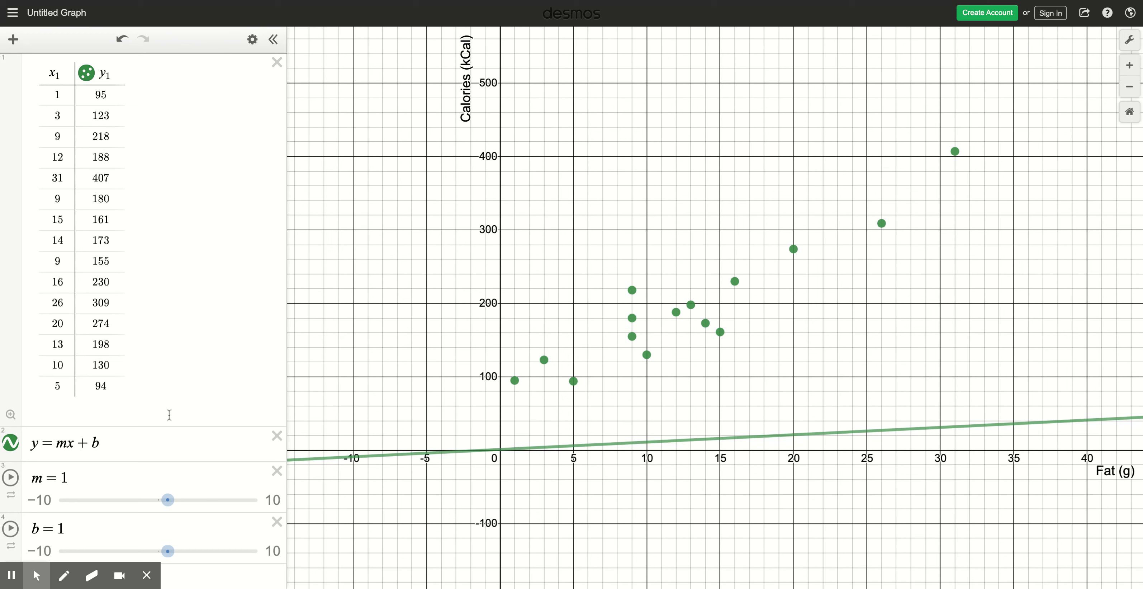
Step: Change the color of the y = mx + b line to purple
click(251, 40)
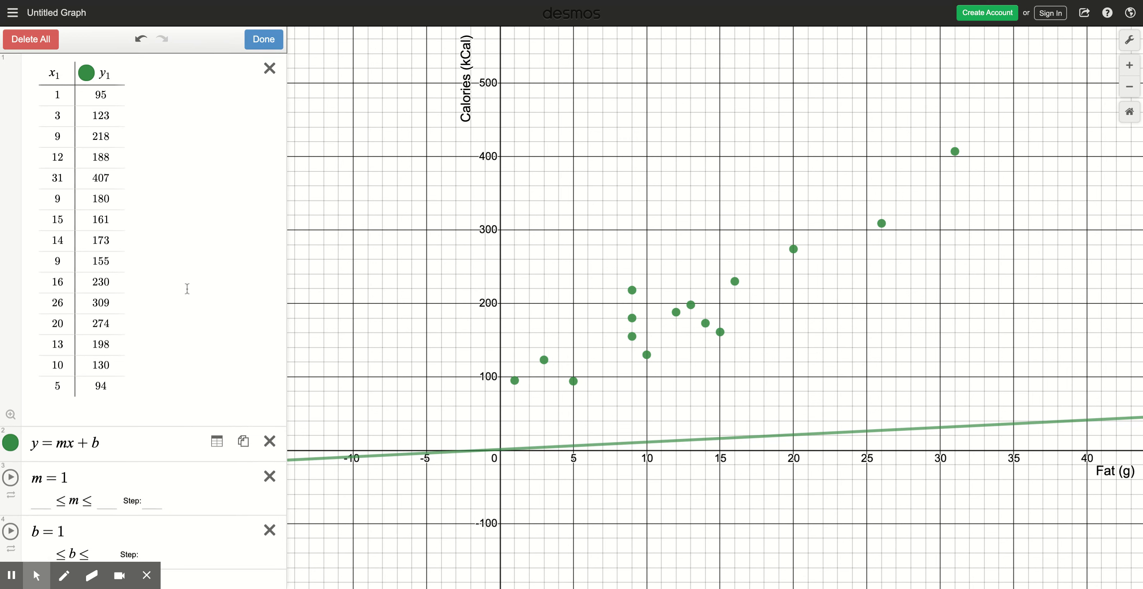
click(14, 447)
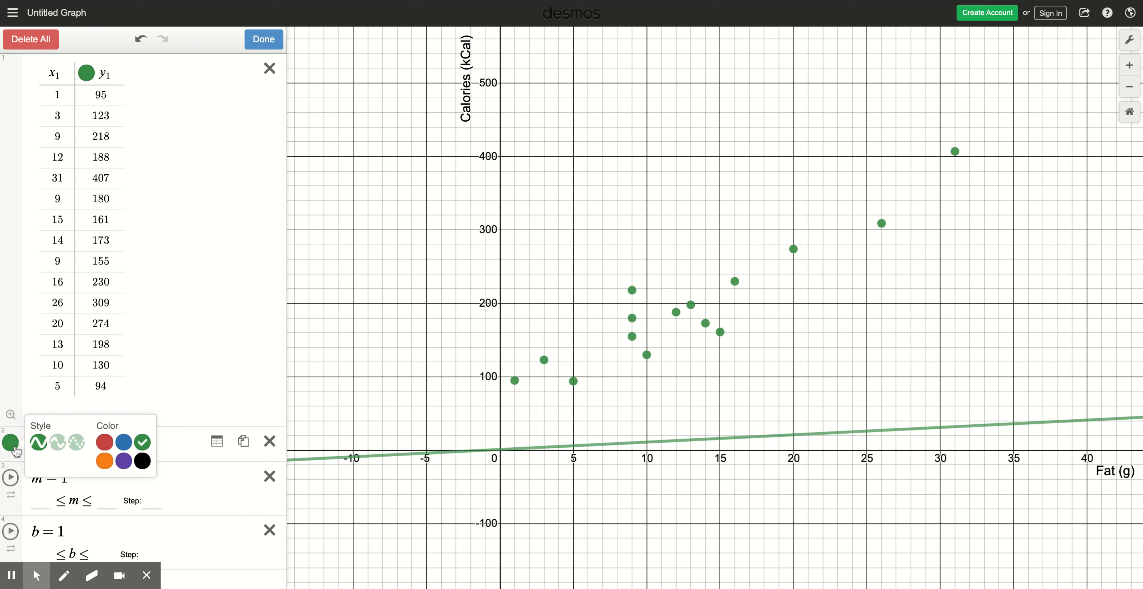
click(123, 462)
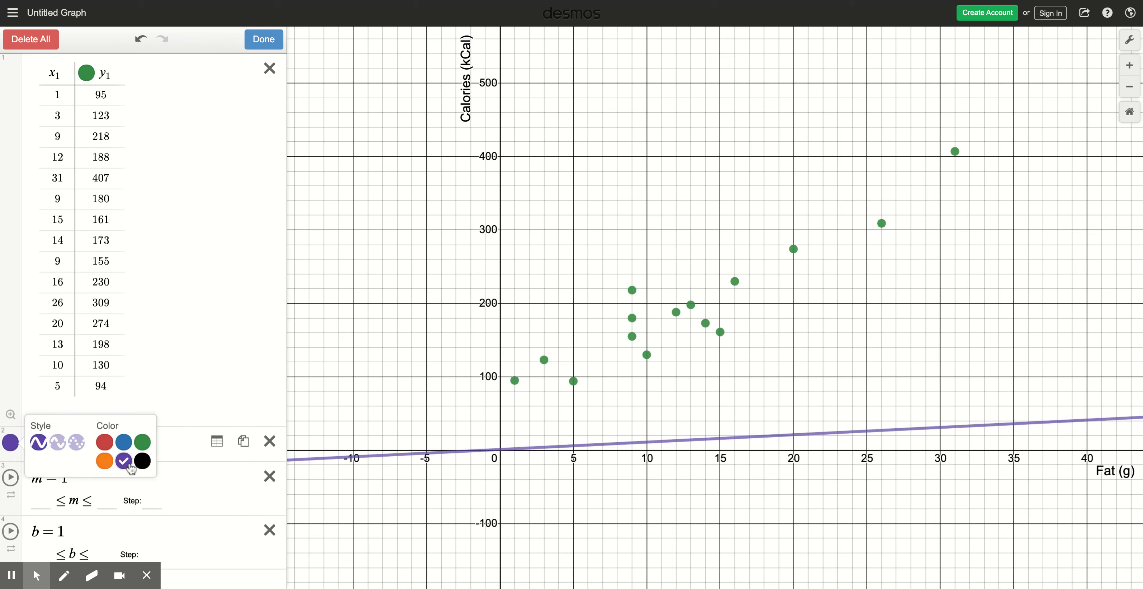
click(262, 44)
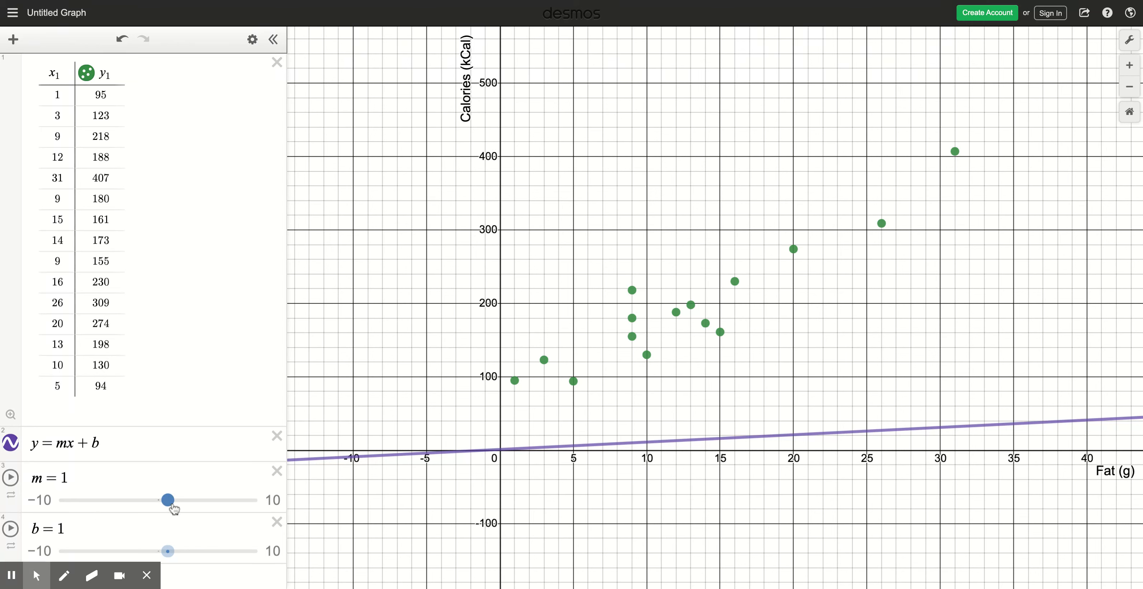
Step: Adjust the sliders to slope m = 10 and intercept b = 5.1
drag(168, 503, 281, 478)
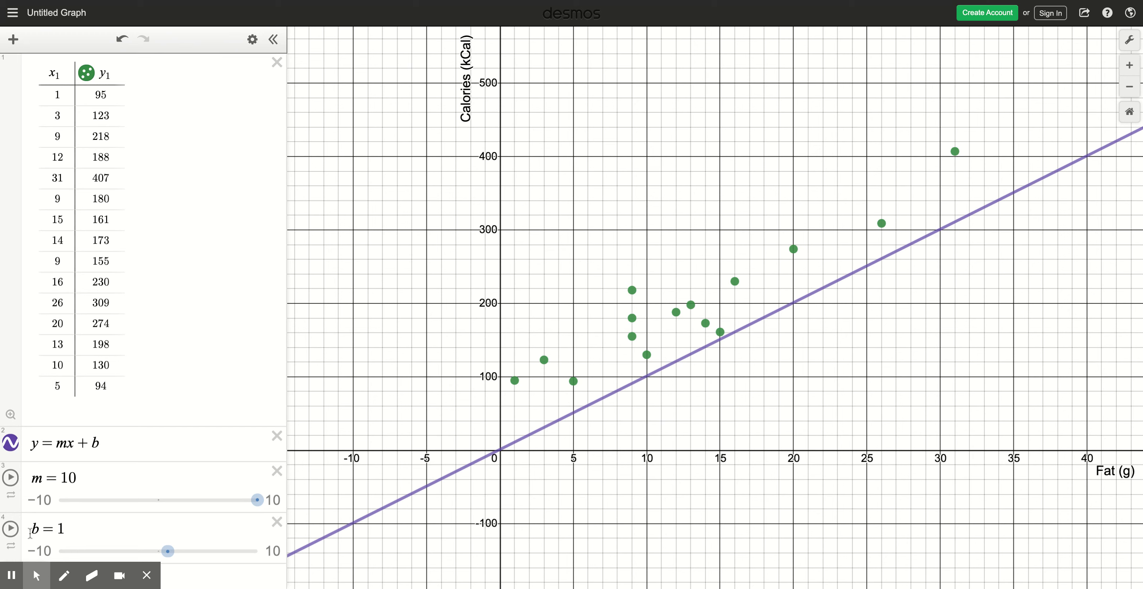
click(173, 557)
drag(169, 551, 208, 551)
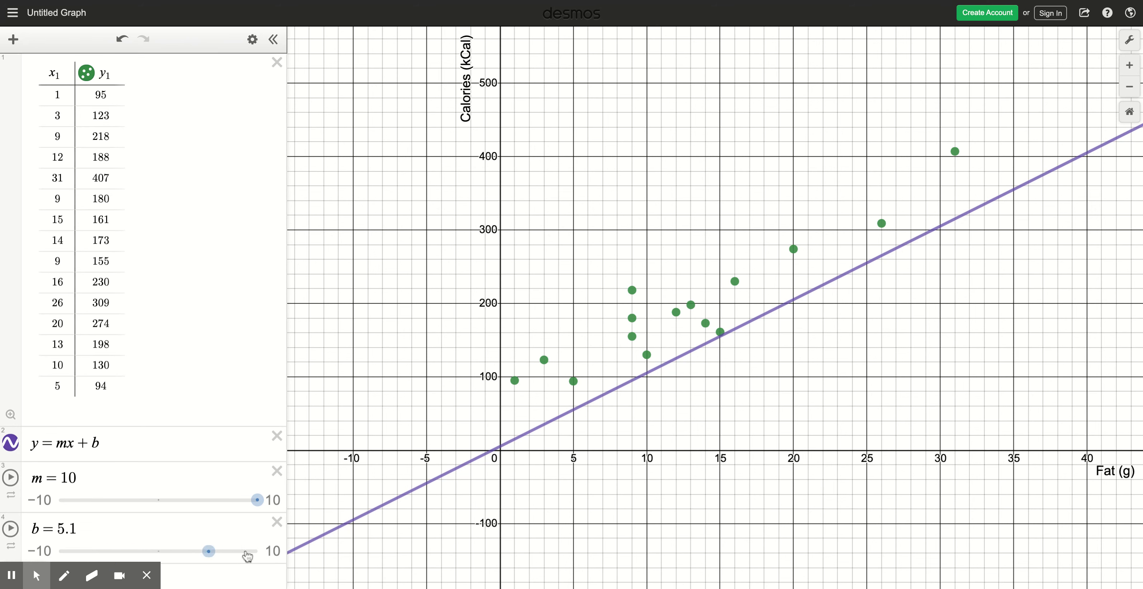
Step: Limit the b slider to the range from 50 to 100
scroll(247, 544, down, 2)
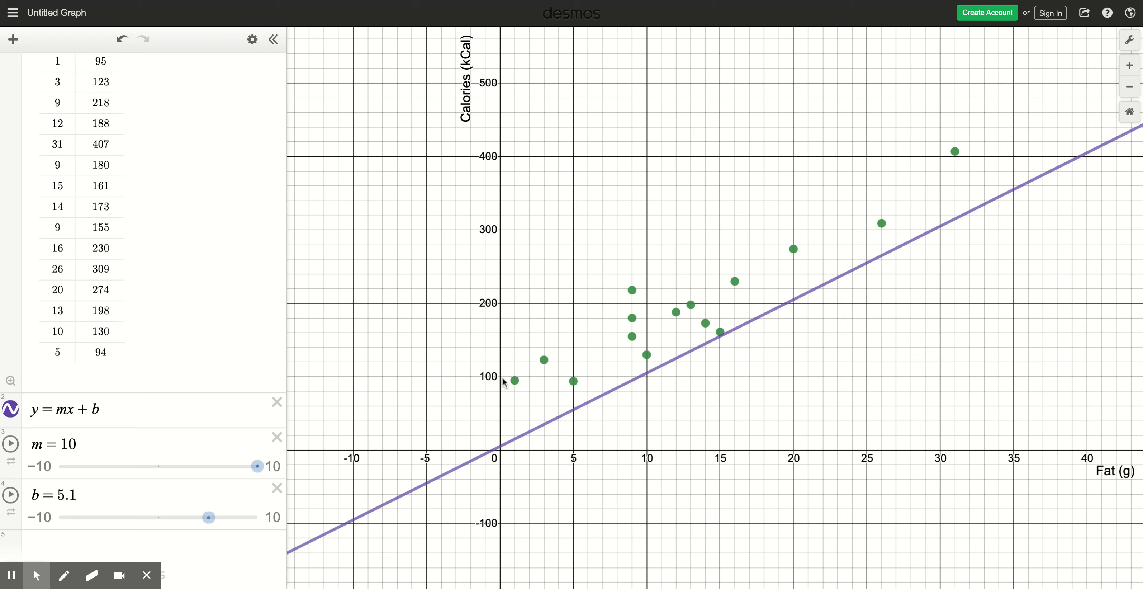
click(273, 519)
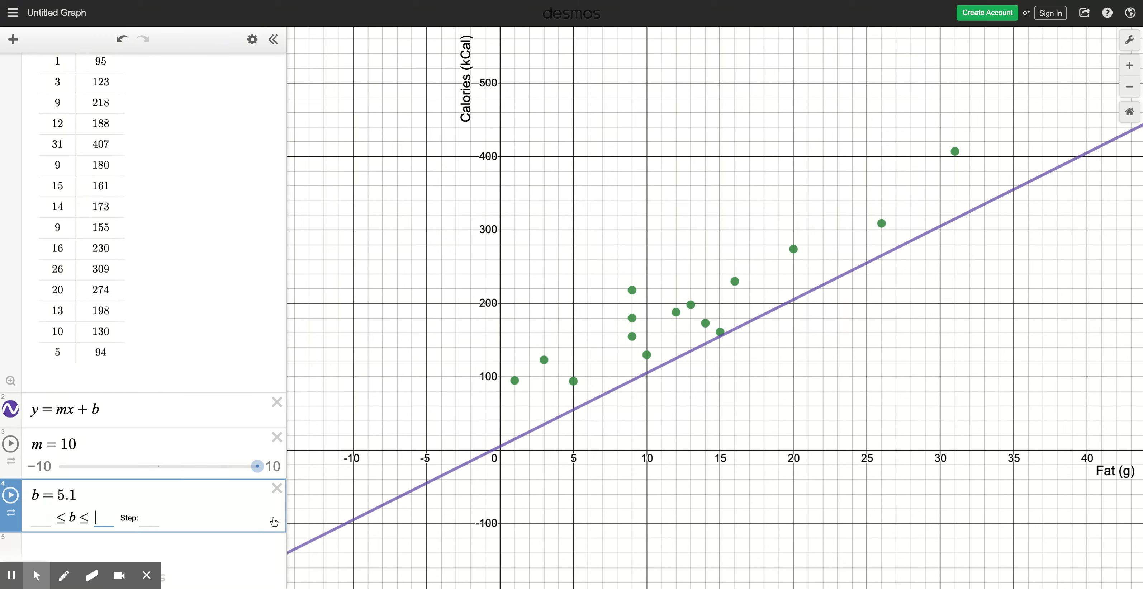
text(100)
click(47, 521)
text(50)
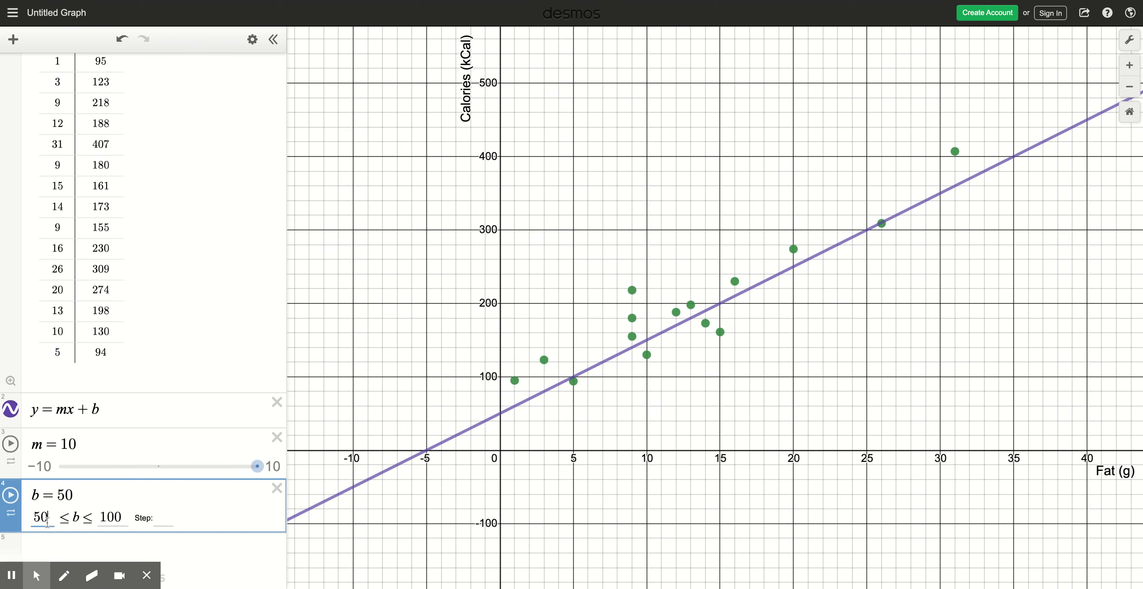
click(115, 500)
click(155, 449)
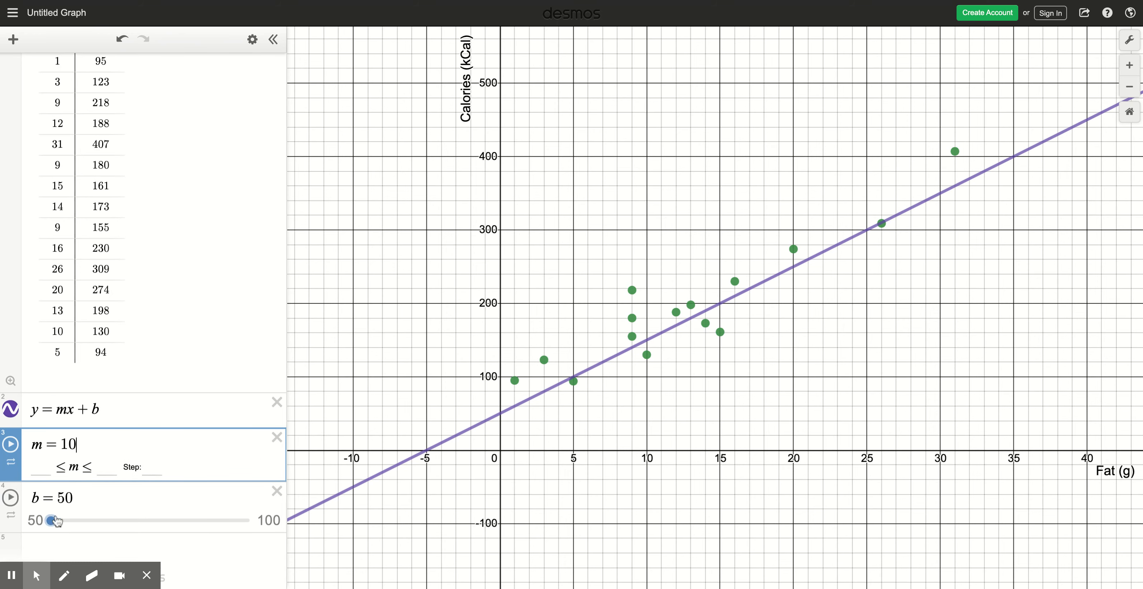
Step: Tune the line against the scatter points by setting intercept b to 66 and slope m to 9.1
drag(51, 520, 93, 518)
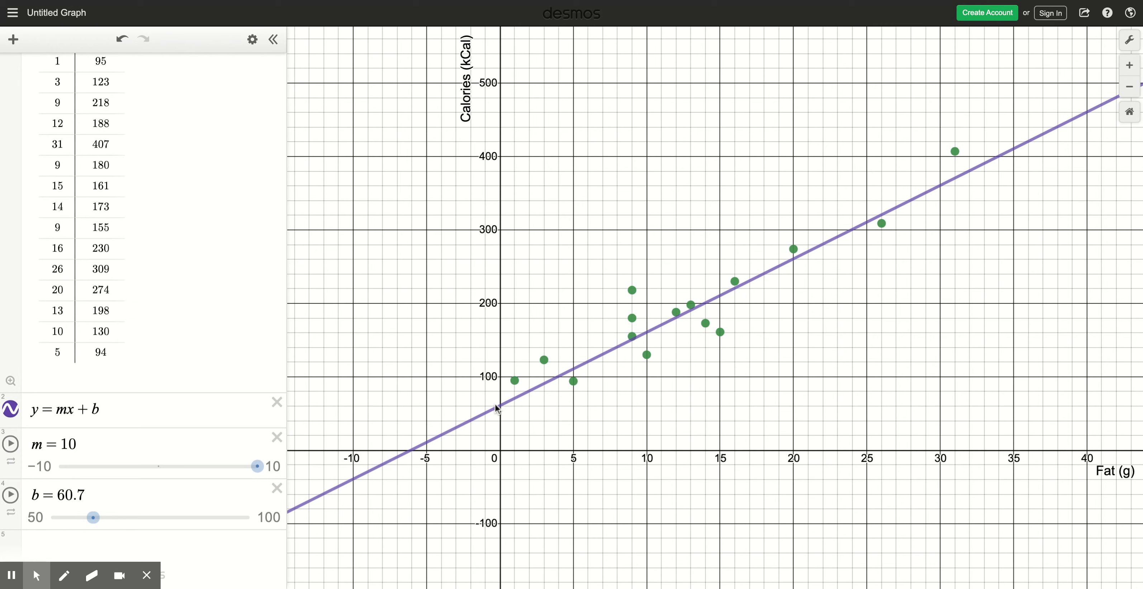
scroll(506, 406, up, 5)
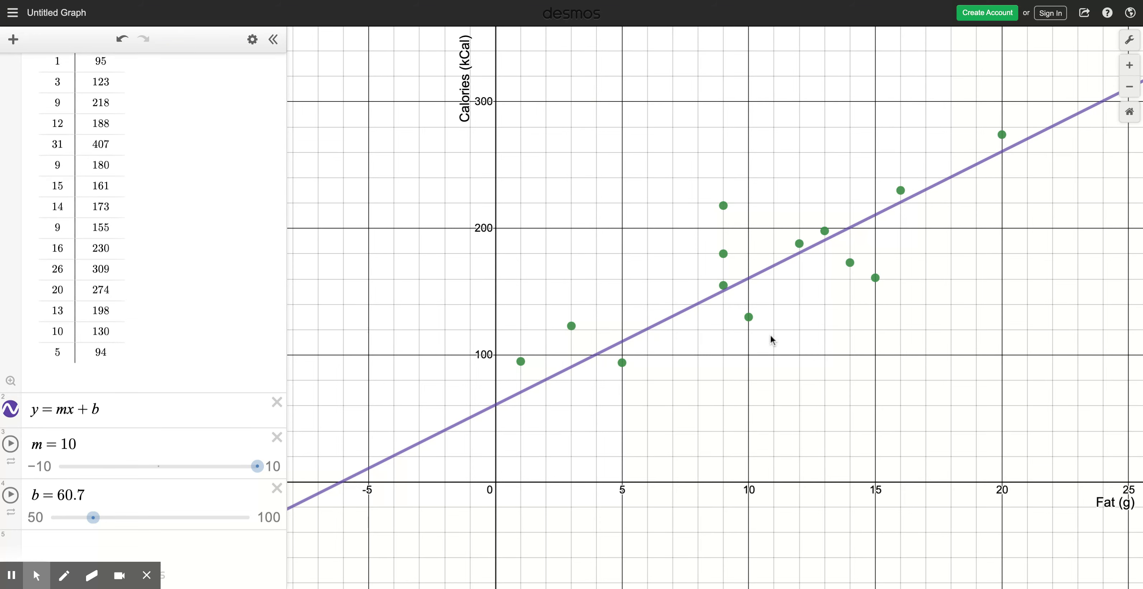
click(1130, 87)
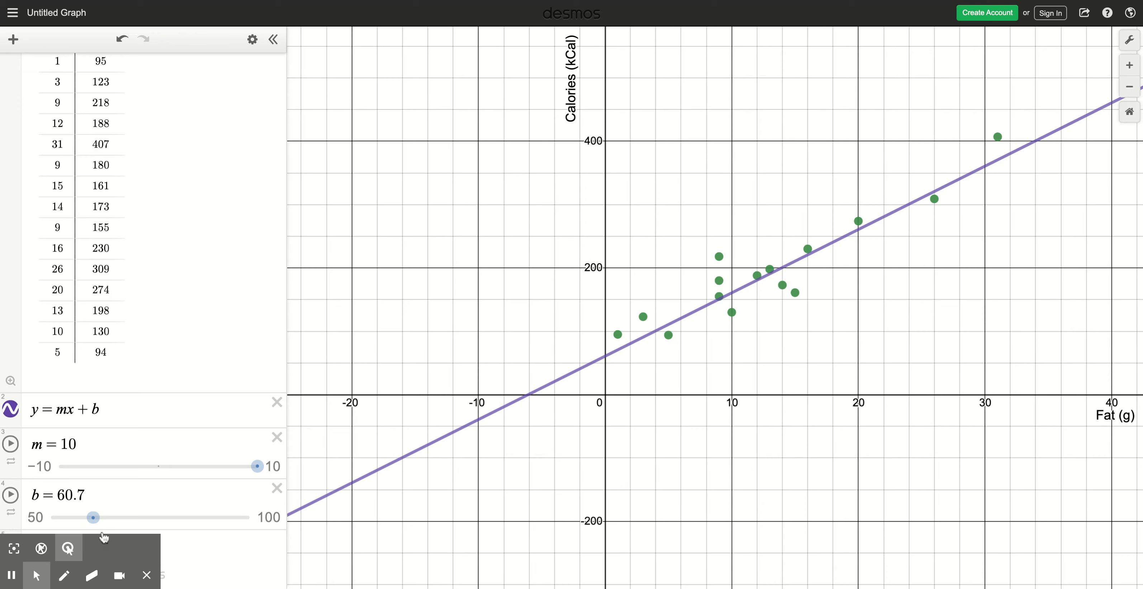
drag(93, 518, 117, 521)
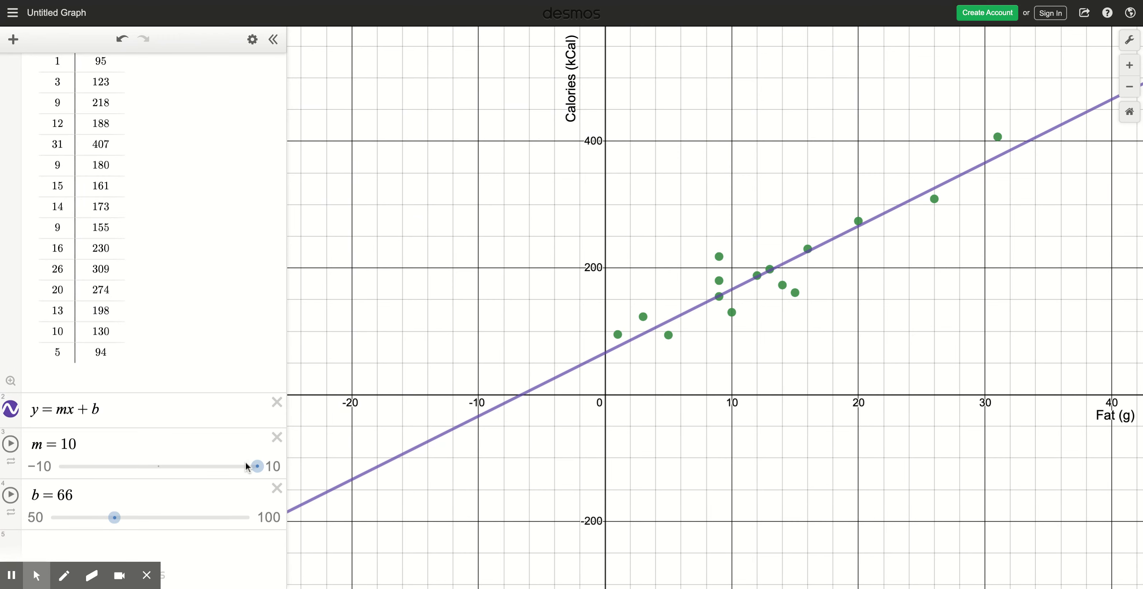
mouse_move(257, 467)
mouse_down()
mouse_move(207, 466)
mouse_move(263, 465)
mouse_up()
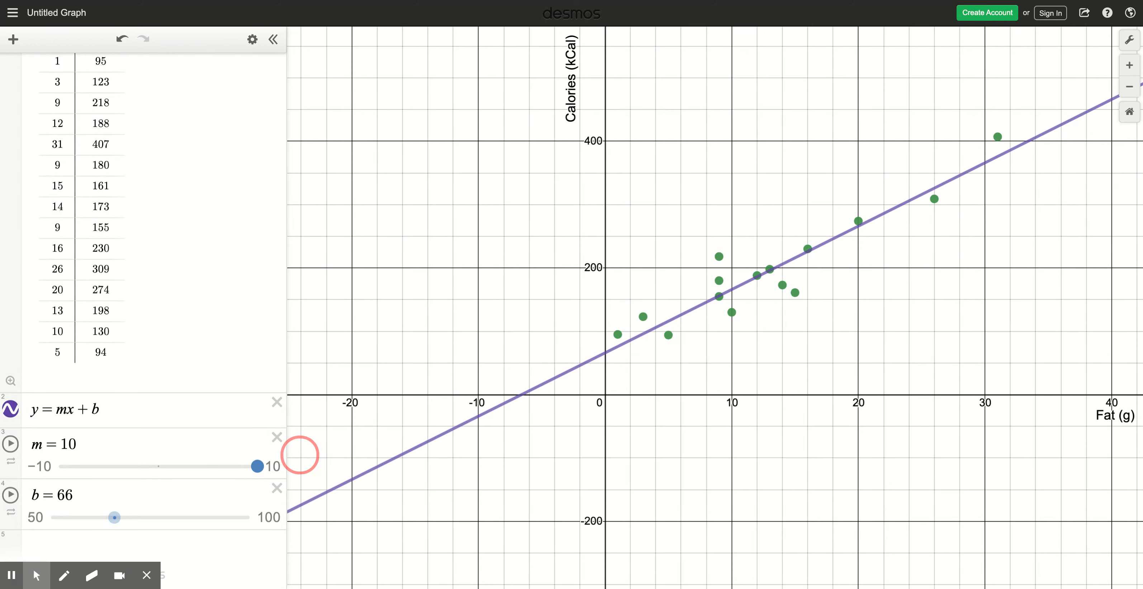
mouse_move(259, 466)
mouse_down()
mouse_move(232, 466)
mouse_move(281, 467)
mouse_move(248, 468)
mouse_up()
Step: Limit the m slider to the range from 7 to 15 and set the slope m to 11.4
click(276, 469)
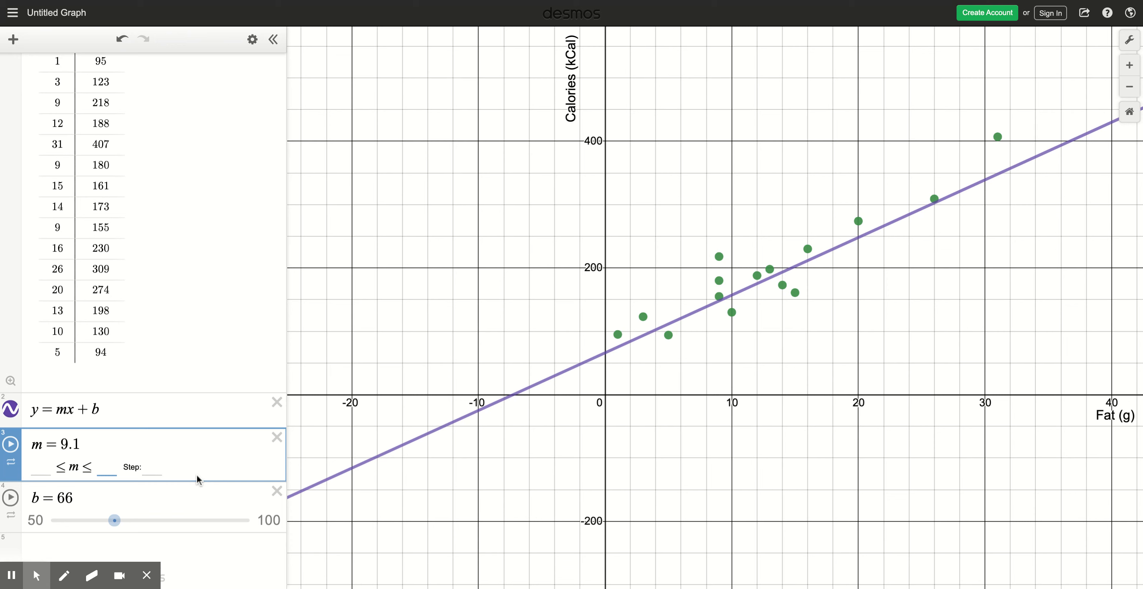
text(15)
click(41, 468)
text(7)
click(157, 444)
click(233, 415)
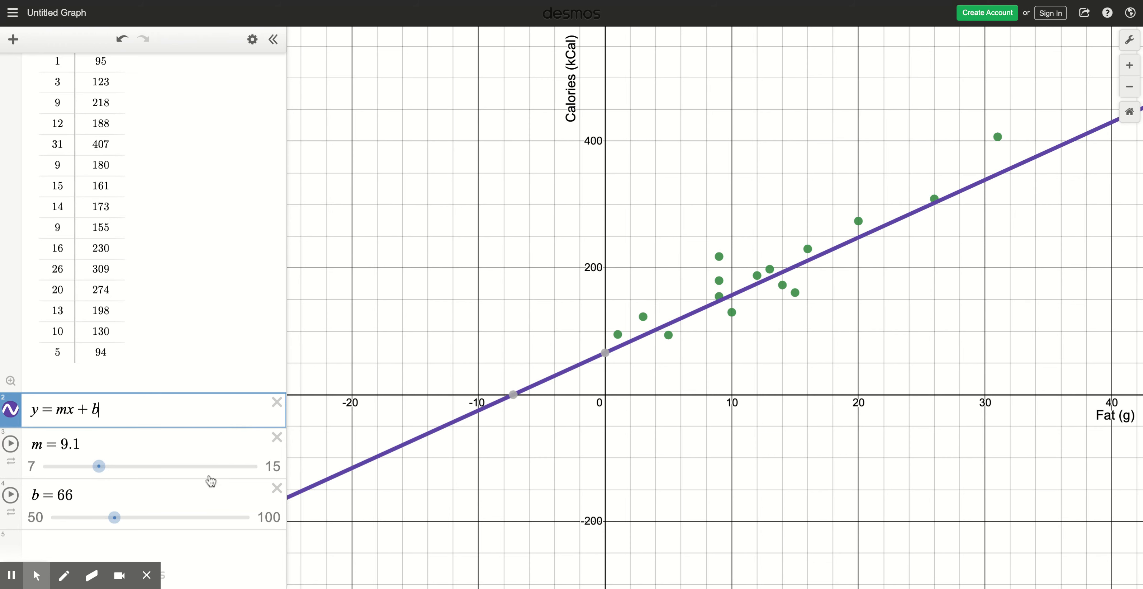
drag(97, 466, 160, 466)
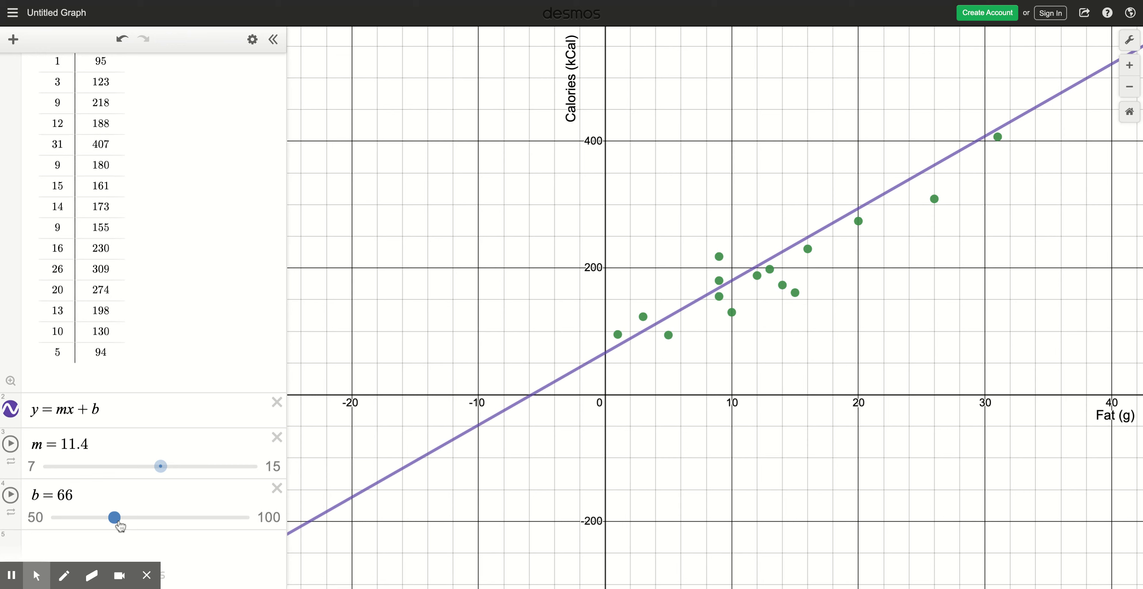
Step: Extend the b slider's lower limit to 0 and set the intercept b to 46
drag(120, 525, 41, 519)
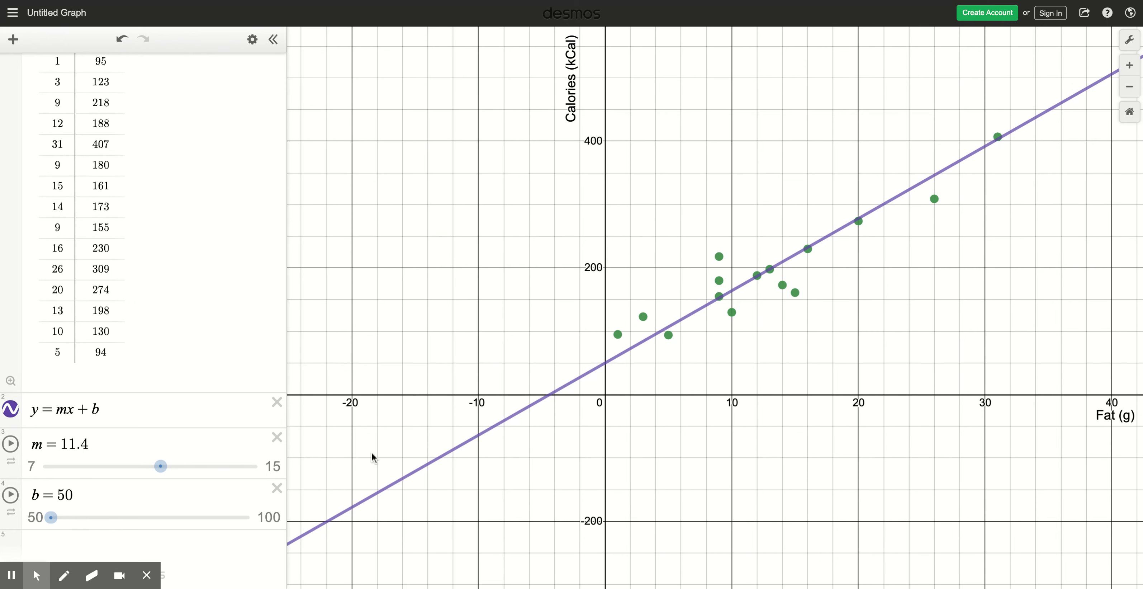
click(49, 518)
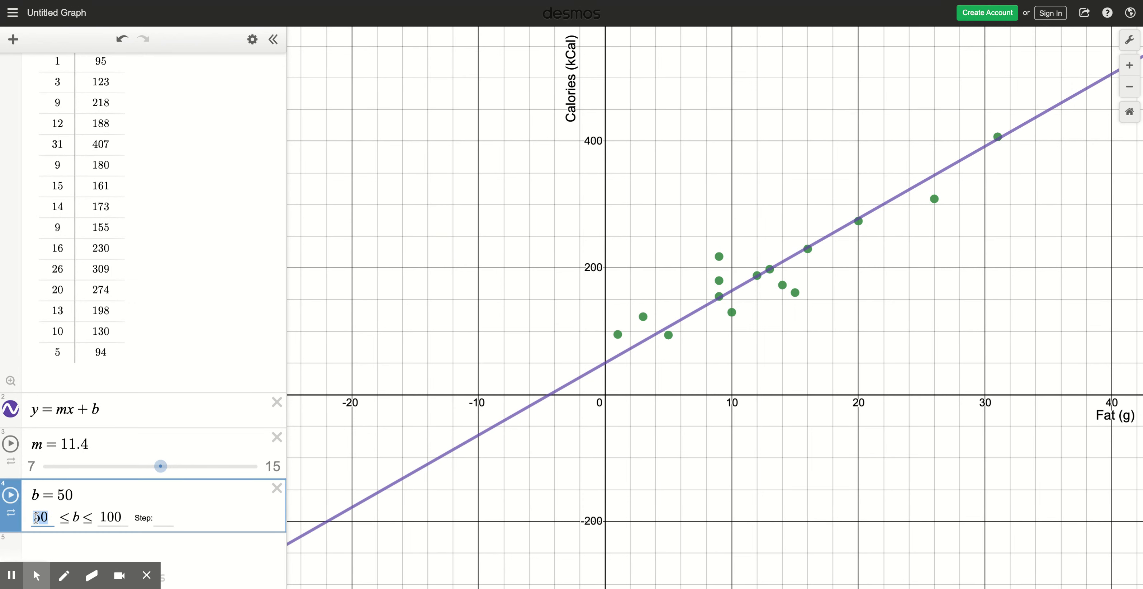
text(0)
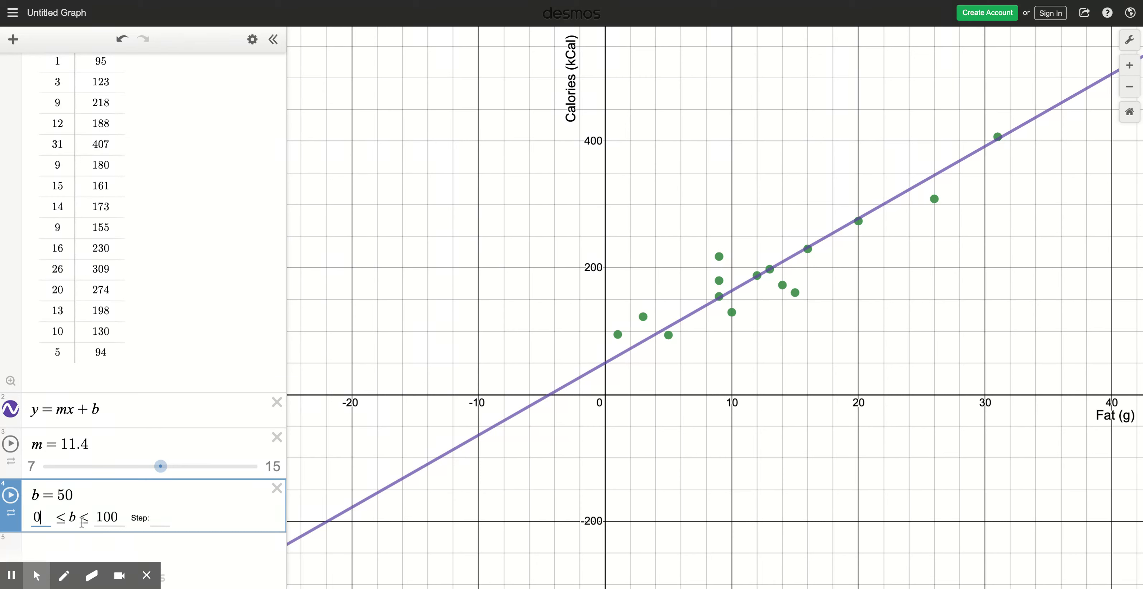
click(109, 497)
click(140, 442)
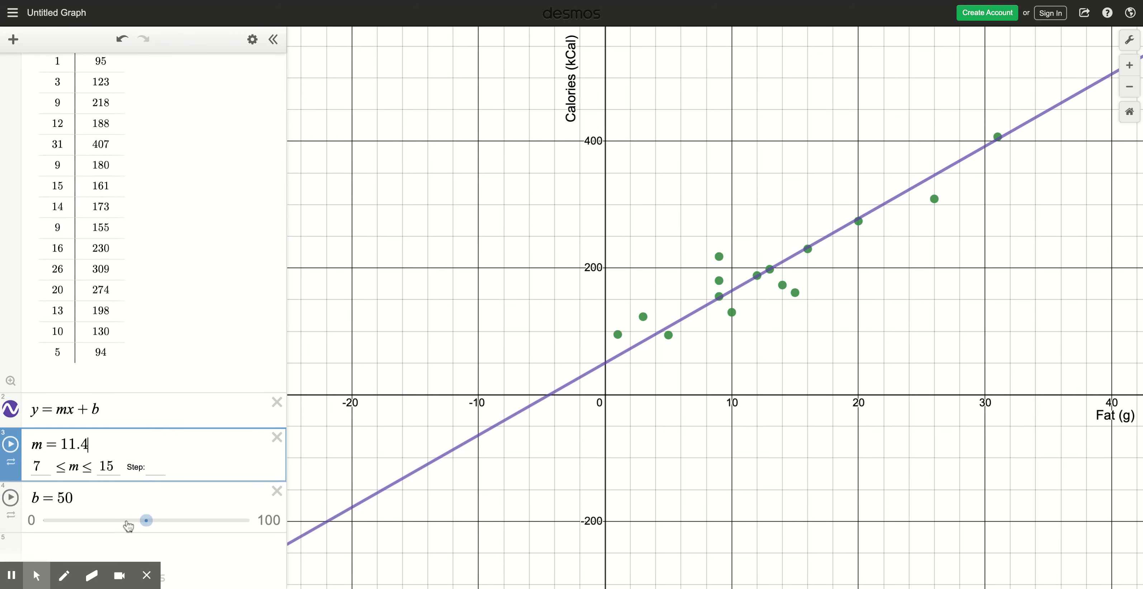
drag(147, 523, 138, 517)
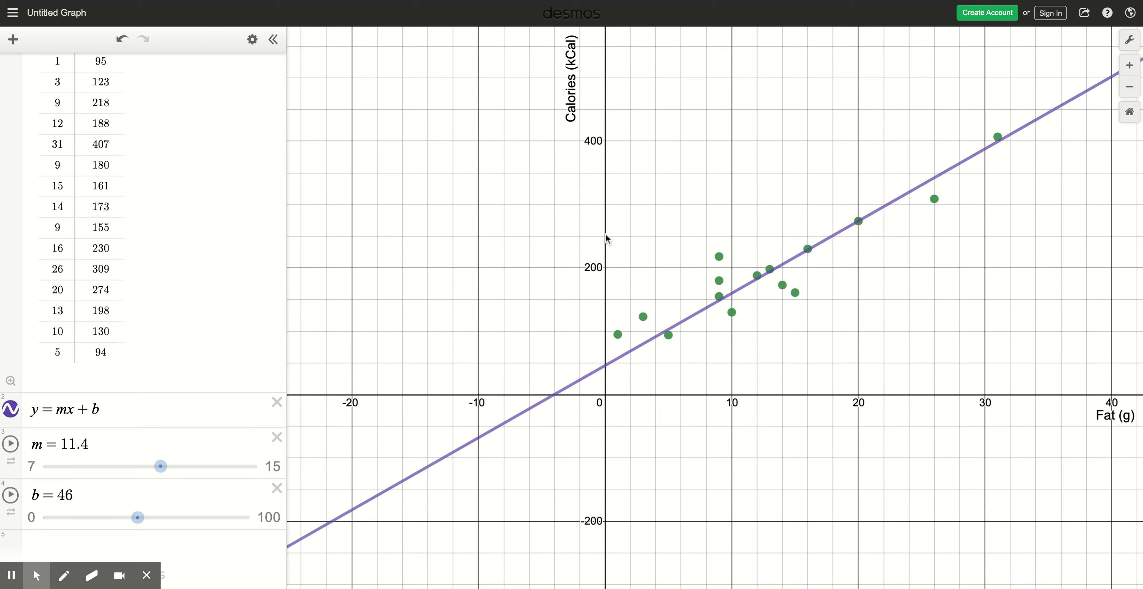
Step: Trace the fitted line at about 18 g of fat to read the predicted calories
click(834, 237)
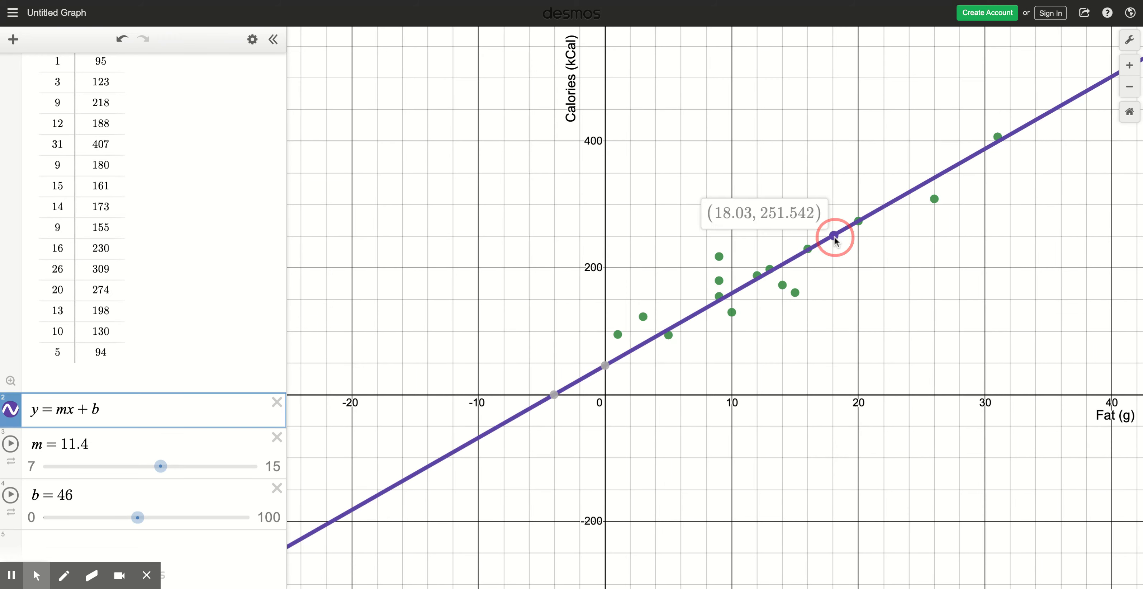
mouse_move(835, 241)
mouse_down()
mouse_move(788, 262)
mouse_move(884, 205)
mouse_move(836, 239)
mouse_up()
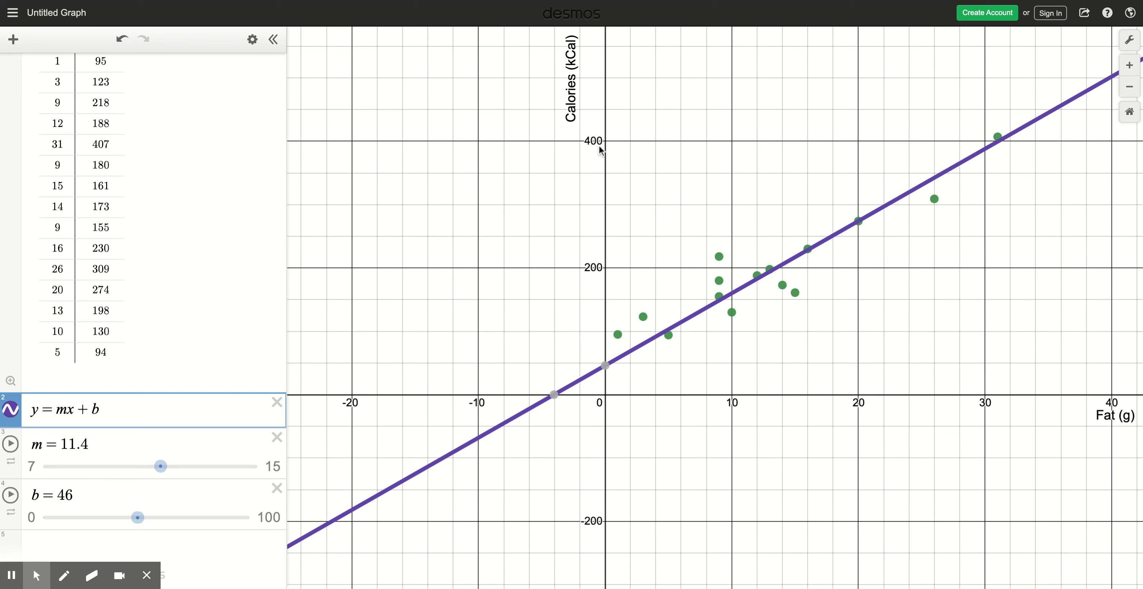
click(836, 237)
drag(836, 239, 836, 239)
click(834, 237)
drag(835, 240, 834, 236)
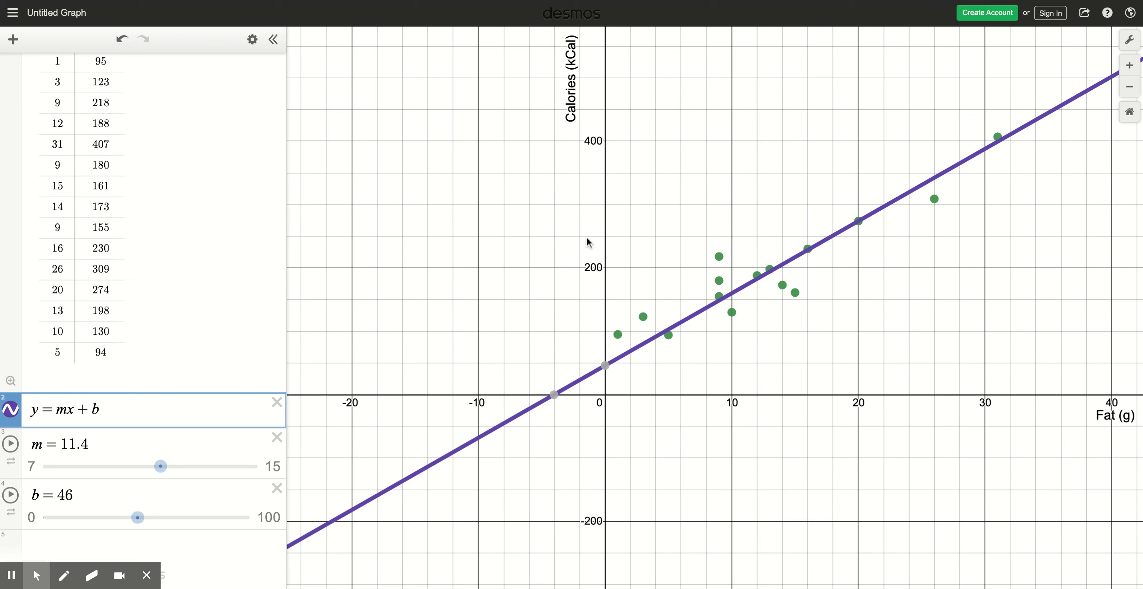